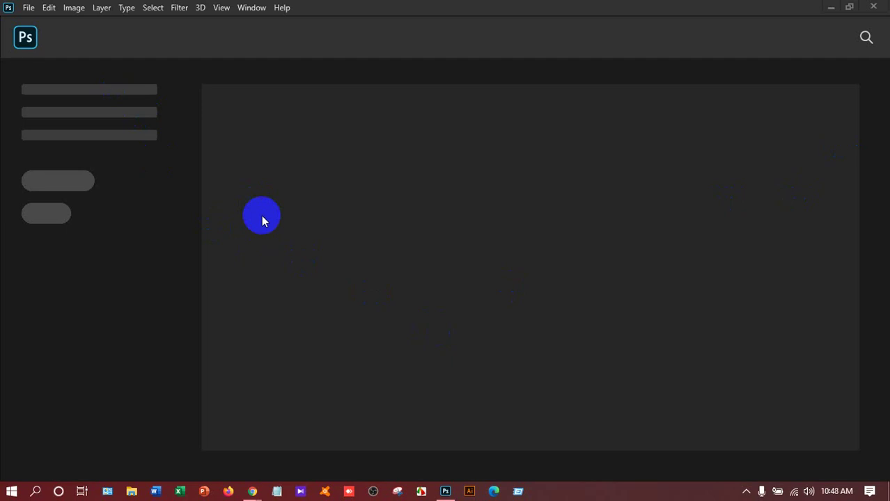
click(29, 10)
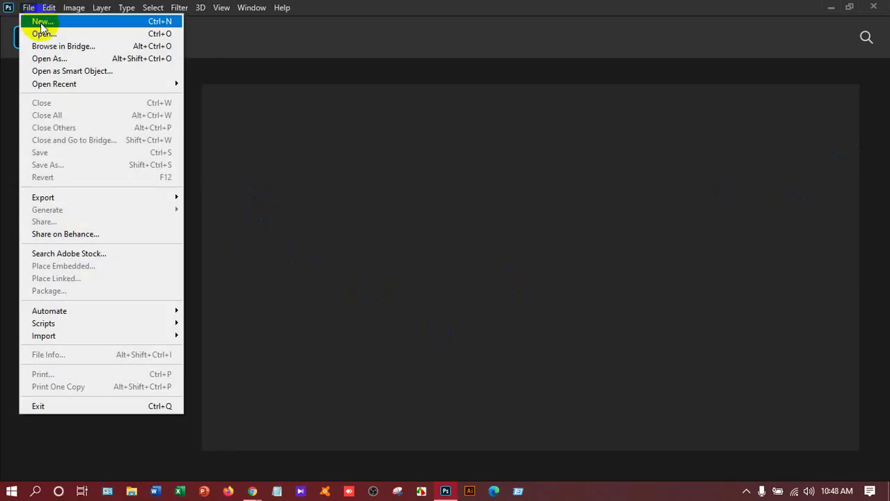
click(41, 24)
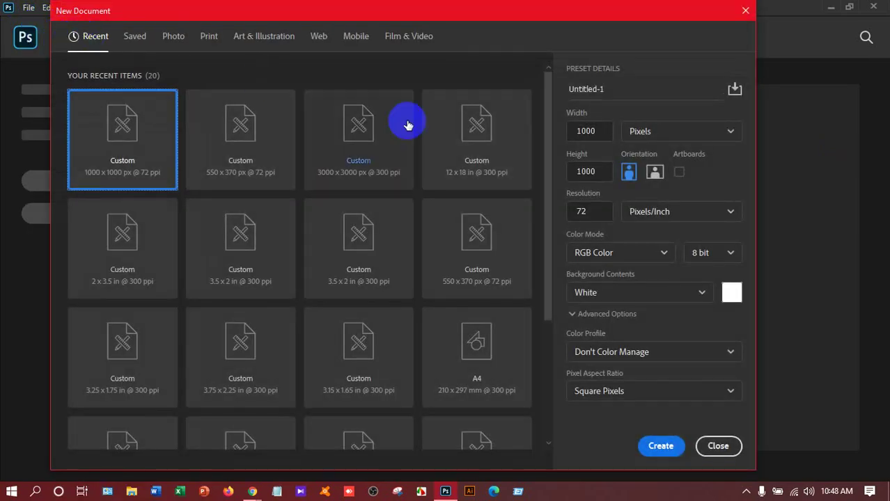
click(717, 446)
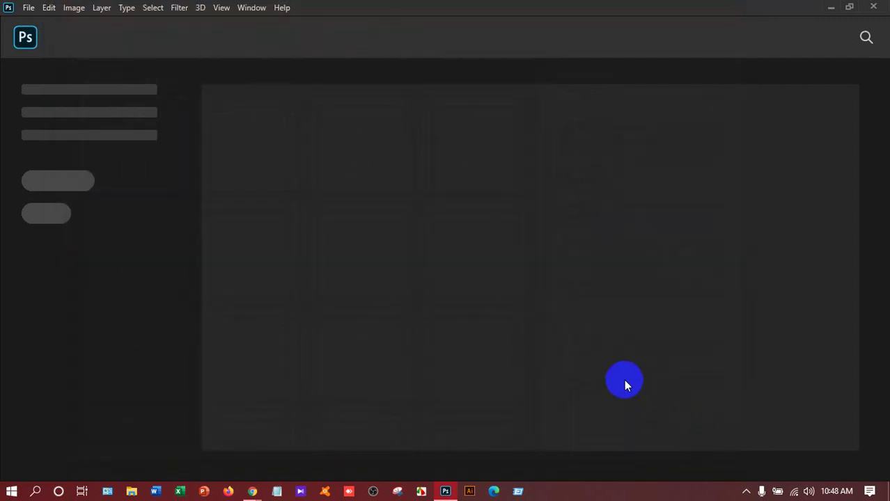
Step: Start setting up a new document and look through the available width units
key(ctrl+n)
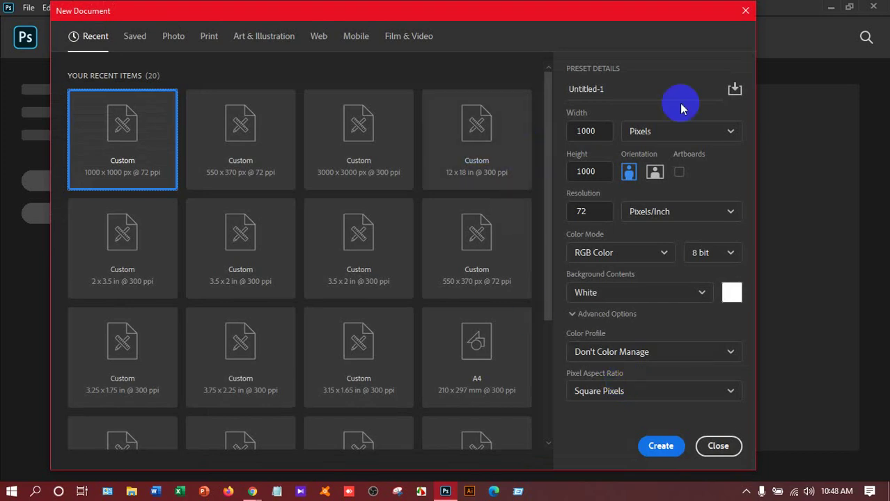
click(673, 134)
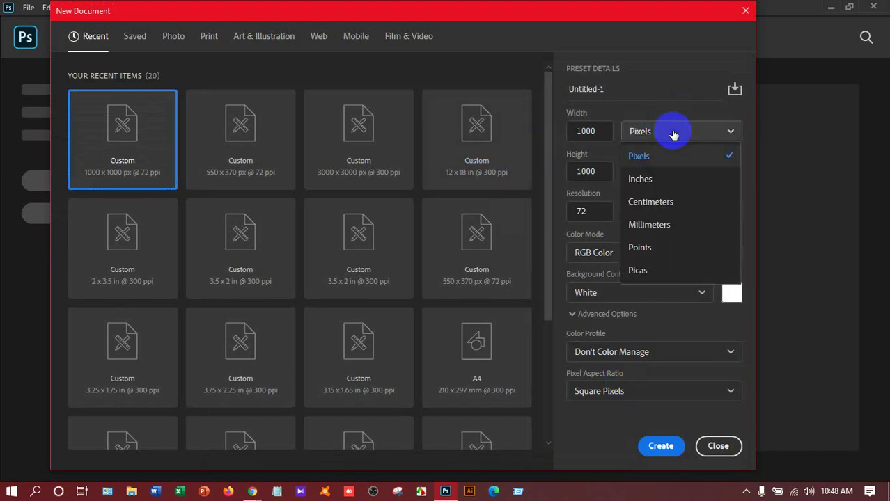
click(599, 172)
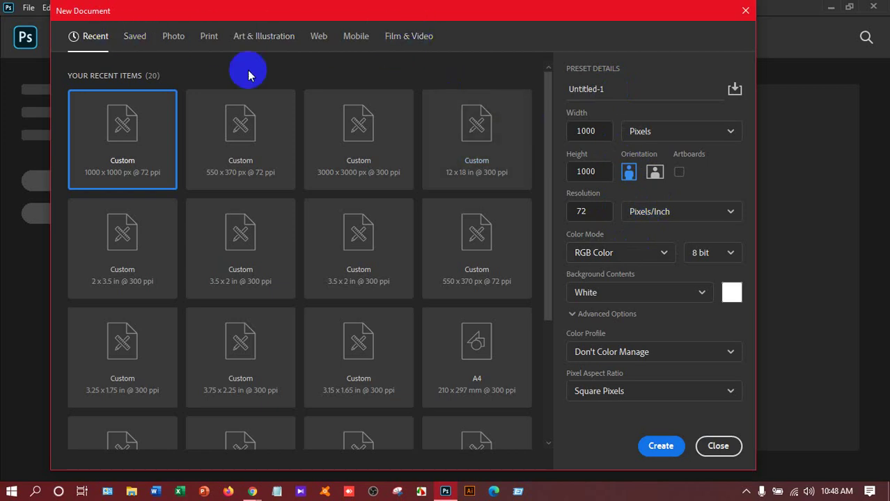
Step: Look through the saved and Photo document presets, comparing Landscape 5 x 7 with the Portrait 5 x 7, 4 x 6, 2 x 3 and 8 x 10 sizes
click(140, 43)
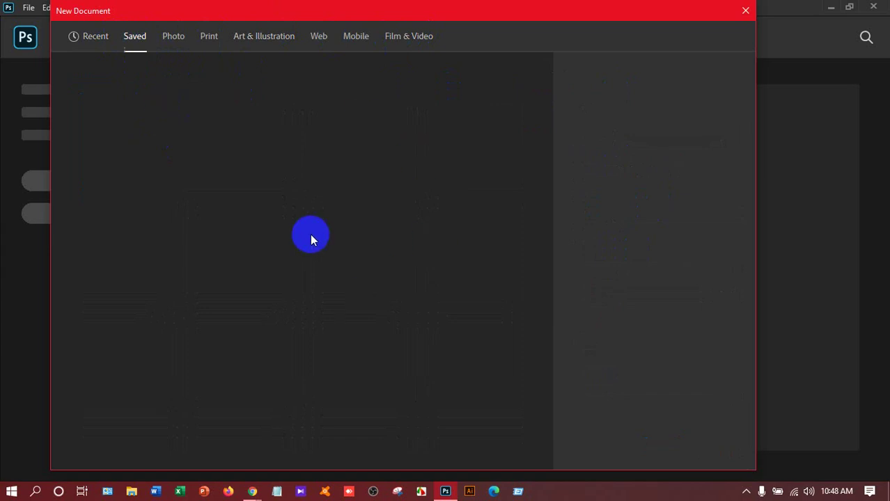
click(172, 41)
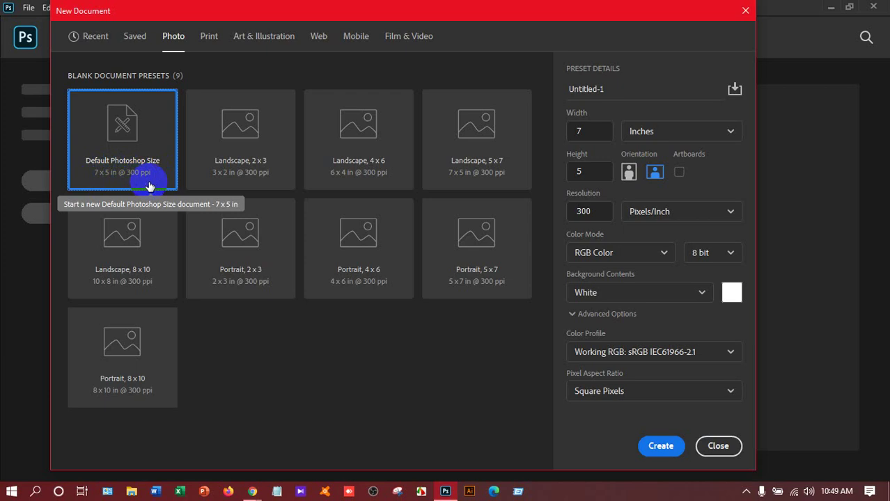
click(497, 186)
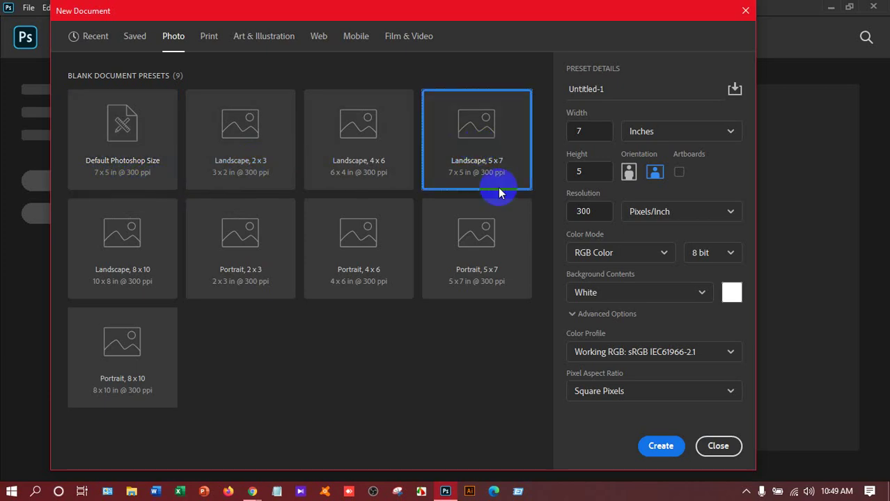
click(511, 249)
click(362, 254)
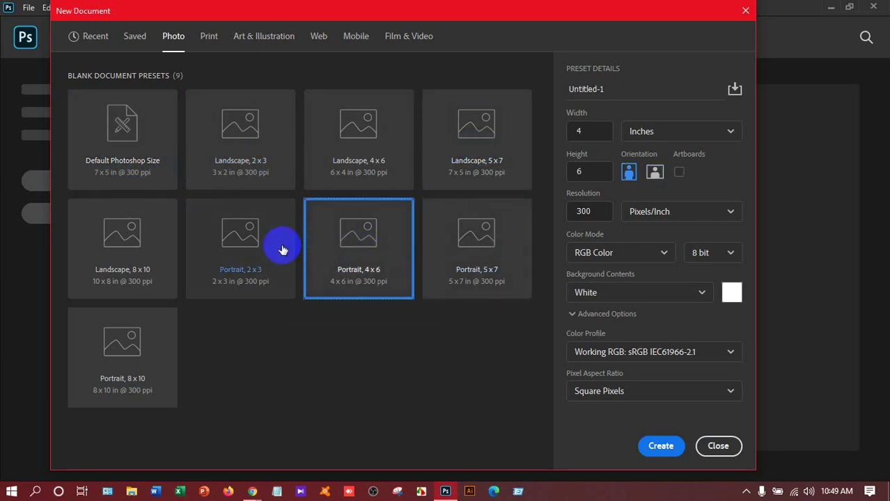
click(238, 287)
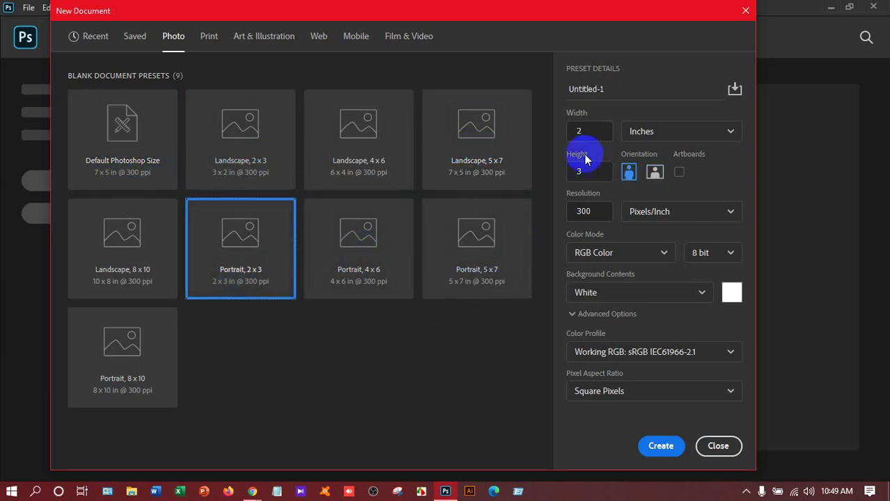
click(120, 395)
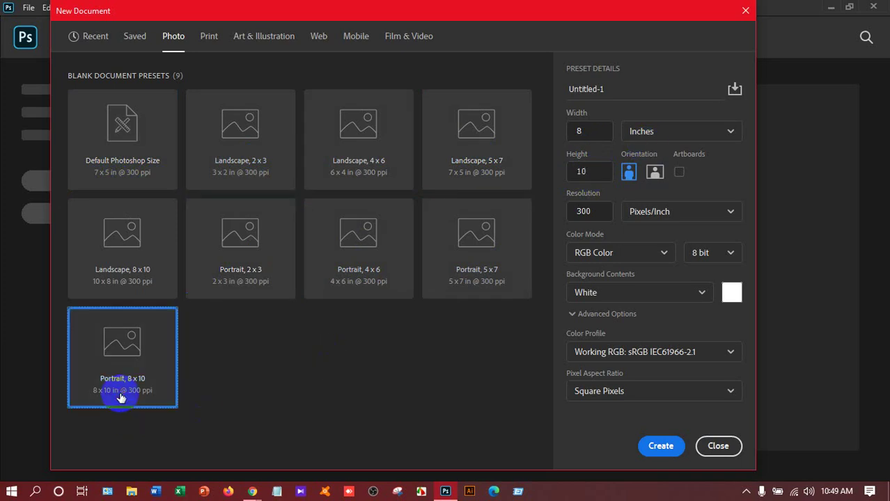
Step: Examine the Print document presets, comparing the dimensions and units of A3 and A4
click(208, 38)
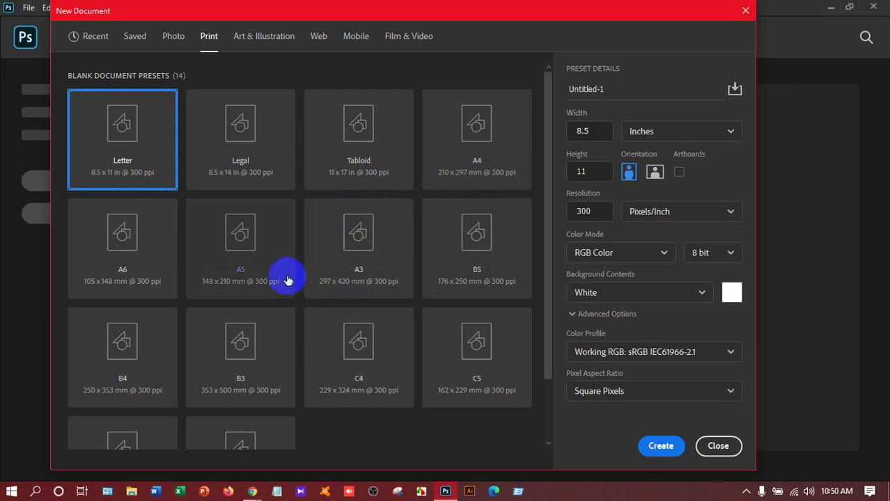
click(344, 274)
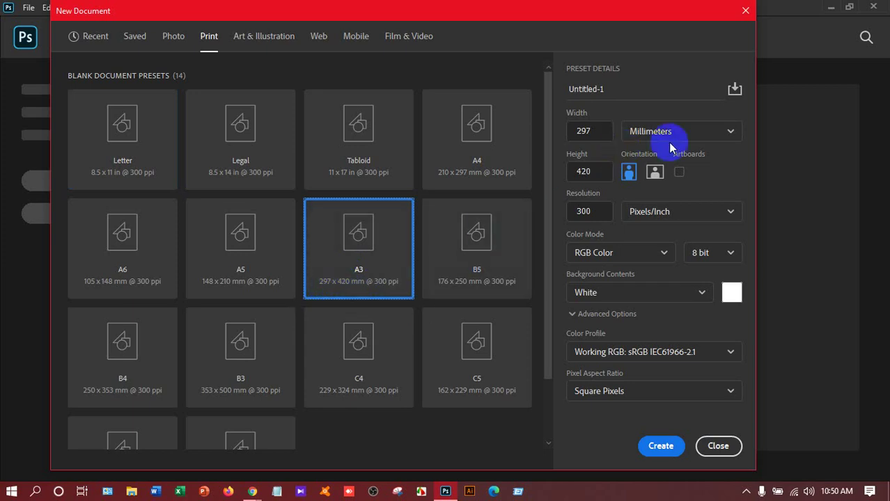
click(494, 165)
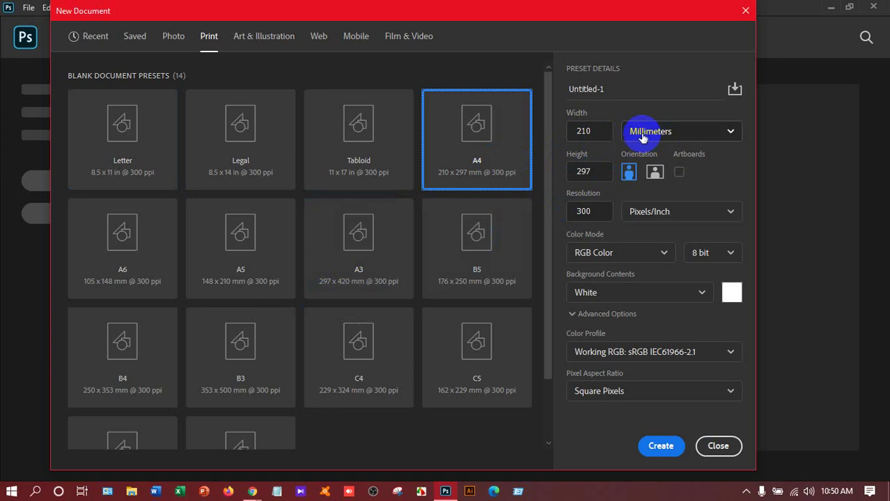
Step: Examine the Art & Illustration presets, comparing the 2000 pixel grid, Poster, Postcard and 720p settings
click(270, 42)
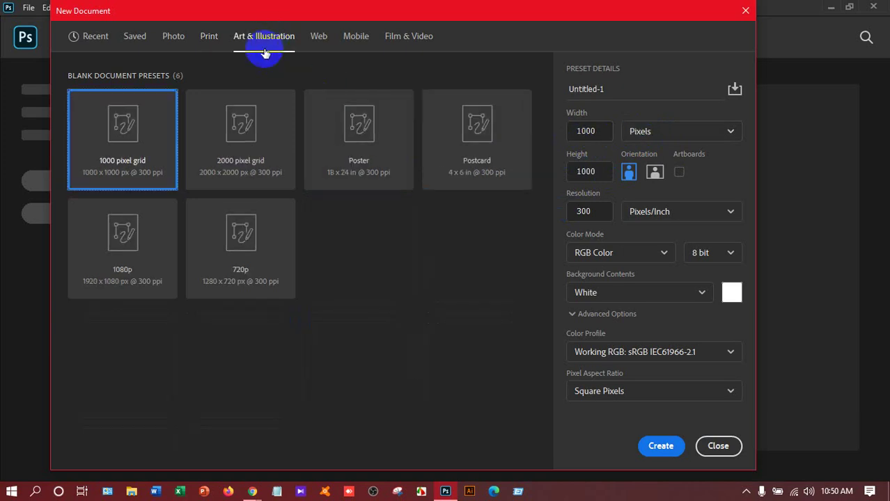
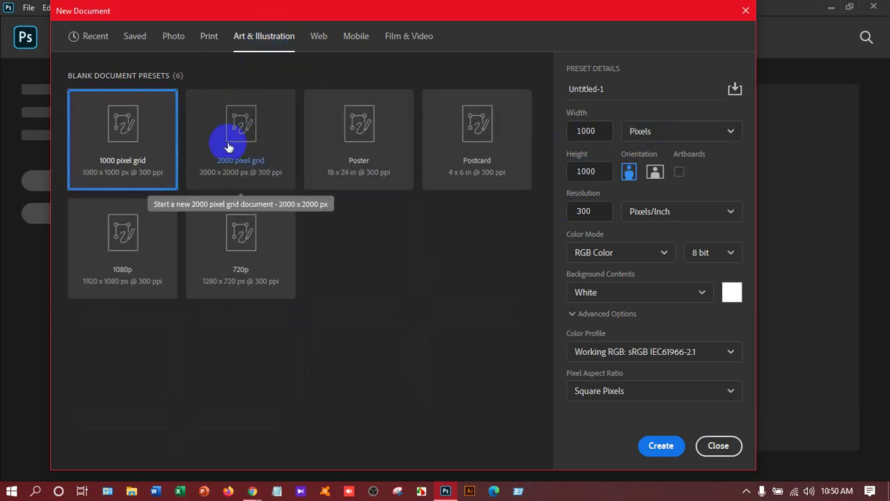
click(229, 146)
click(317, 135)
click(452, 123)
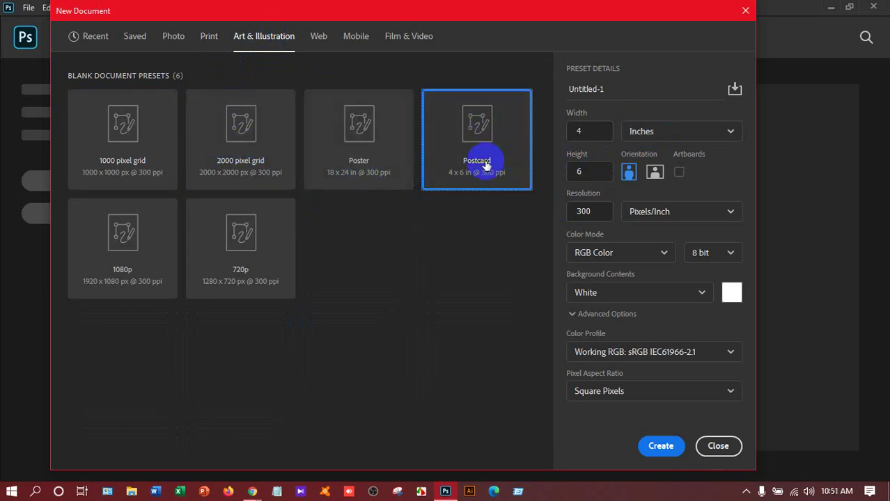
click(268, 229)
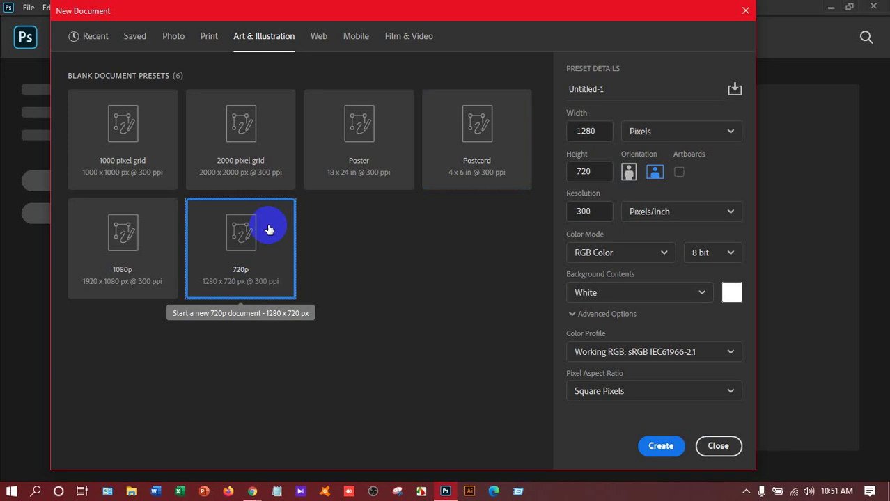
Step: Look through the Web, Mobile and Film & Video presets, checking the HDV 1080p and DVCPRO HD 720p settings
click(319, 36)
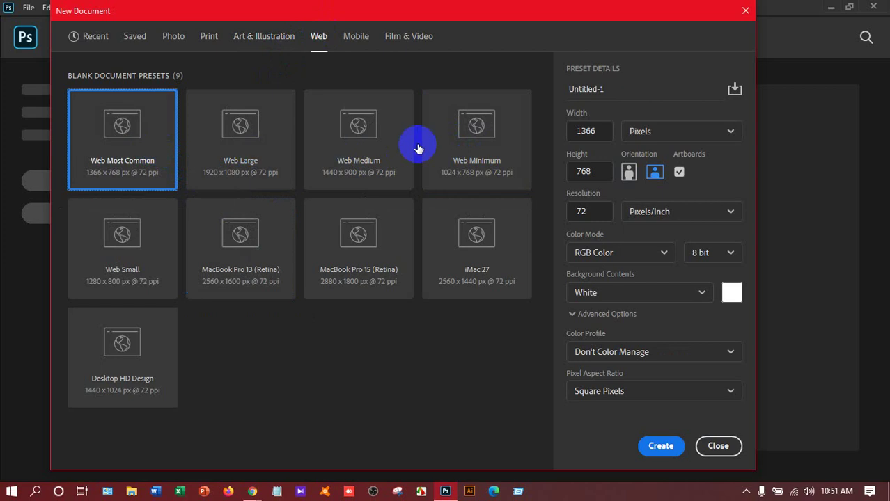
click(355, 36)
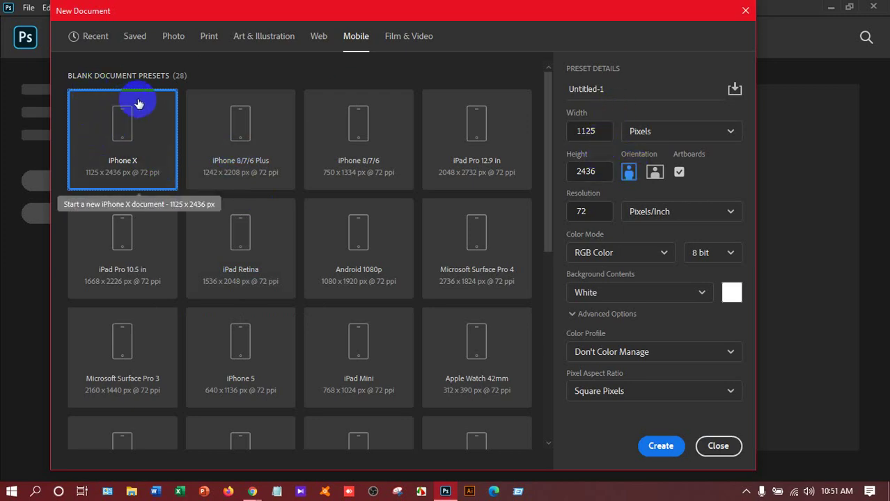
click(390, 43)
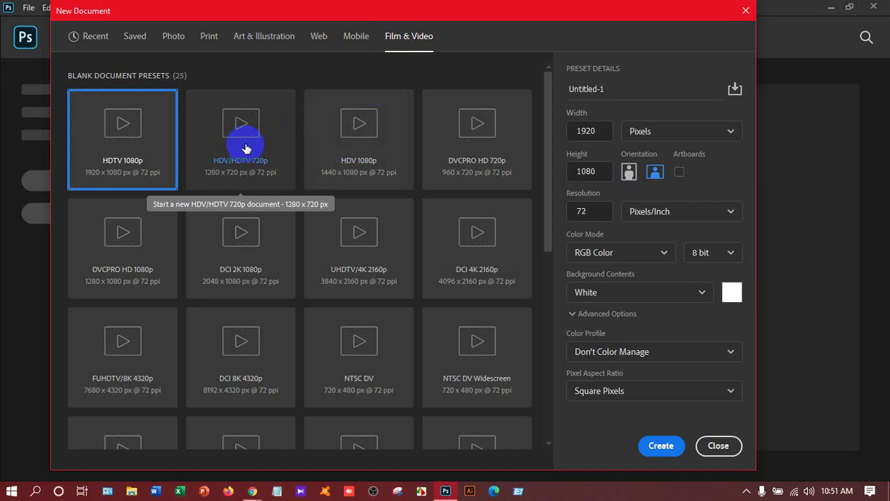
click(363, 145)
click(491, 135)
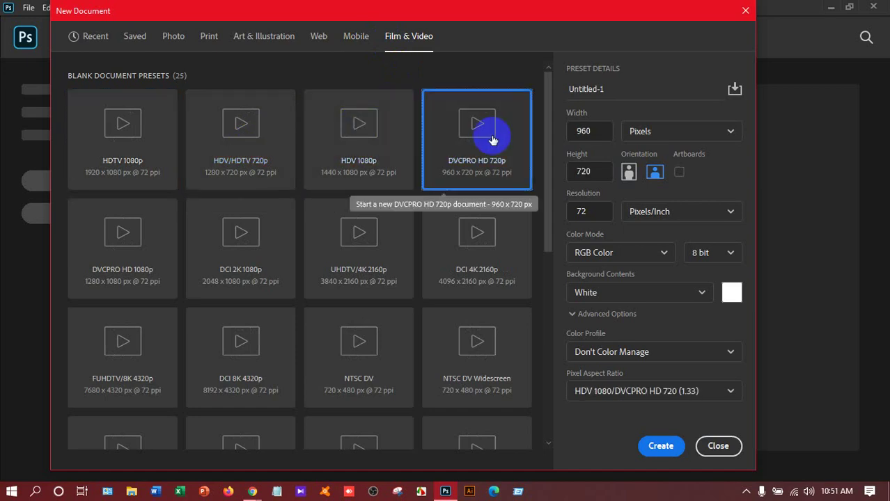
Step: Revisit the Photo and Art & Illustration presets and check the 2000 pixel grid settings
click(174, 37)
click(262, 39)
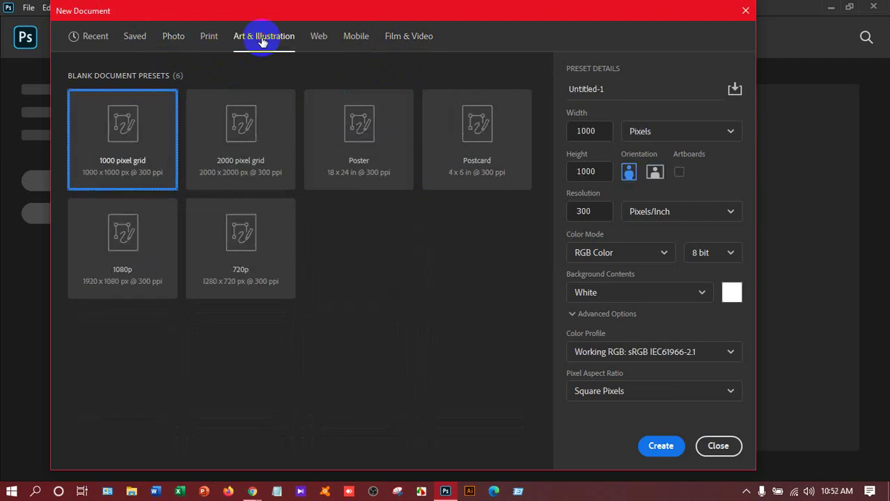
click(249, 138)
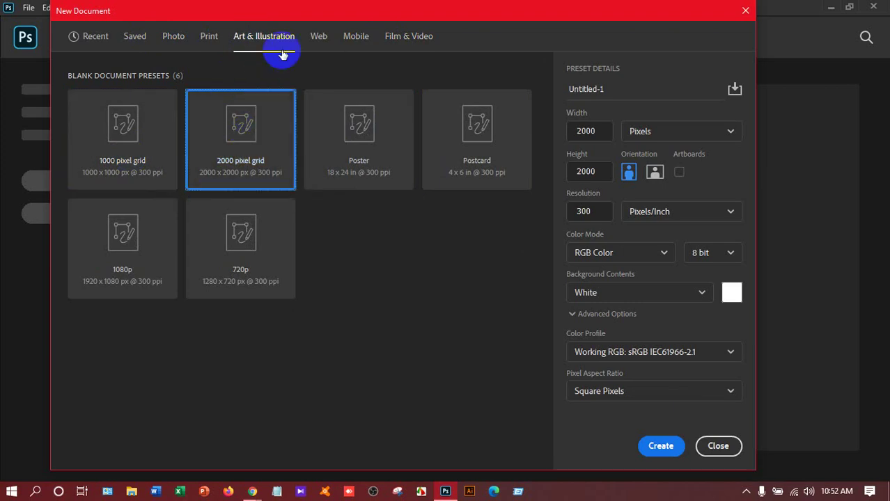
Step: Choose the A4 print preset and name the new document Workspace
click(209, 37)
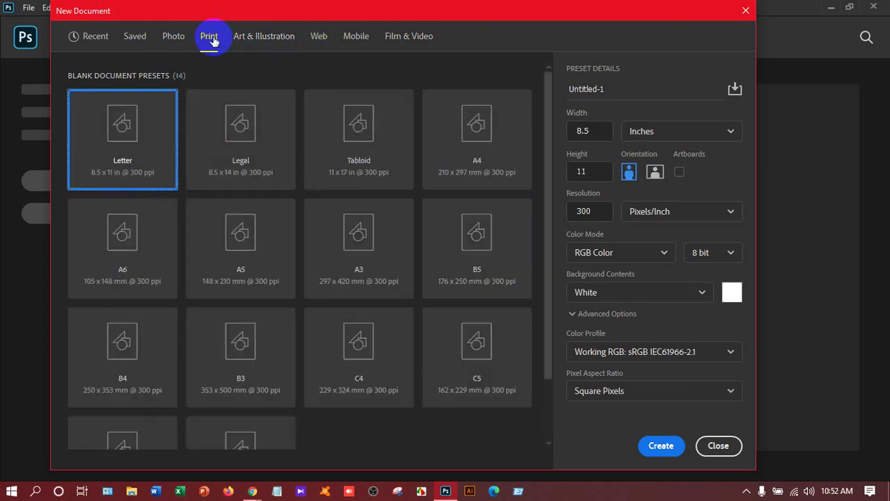
click(424, 118)
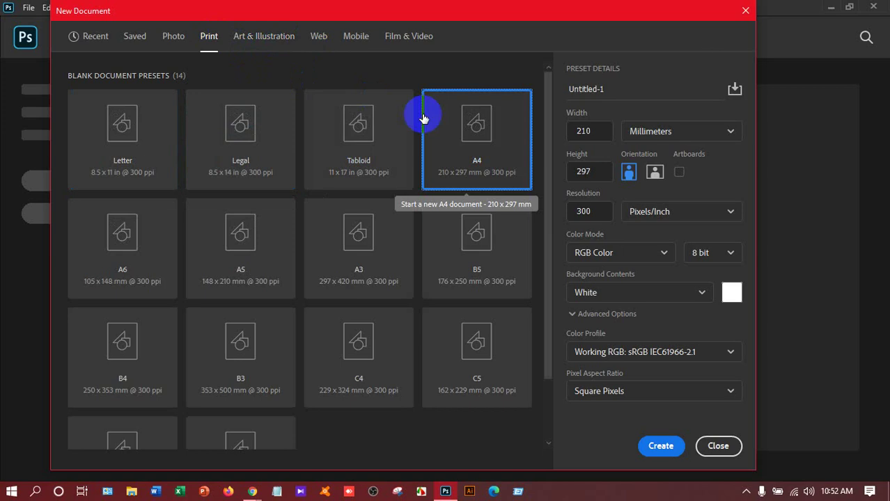
click(608, 85)
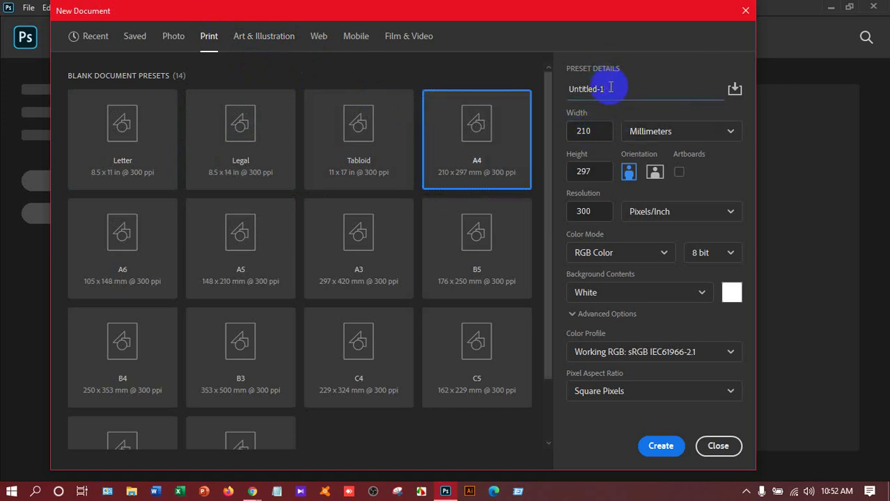
drag(609, 85, 571, 78)
text(B)
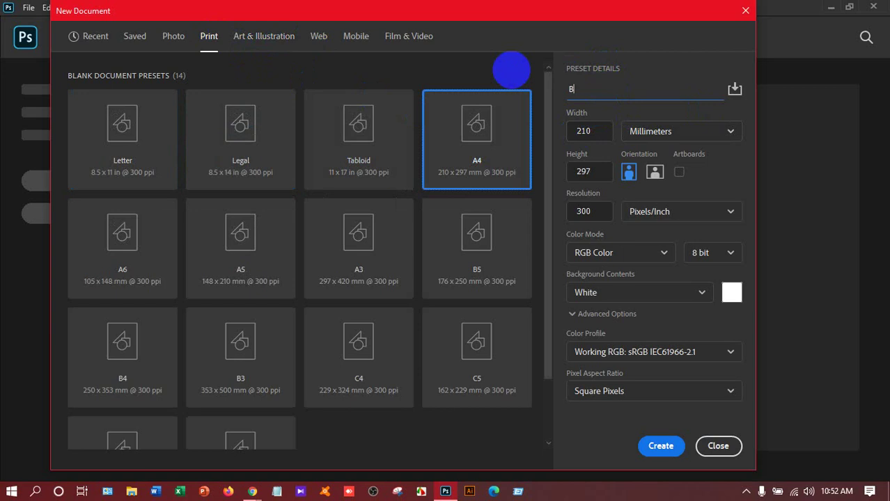
key(BackSpace)
text(Workspace)
Step: Change the document units to pixels and set both the width and height to 1000
click(724, 138)
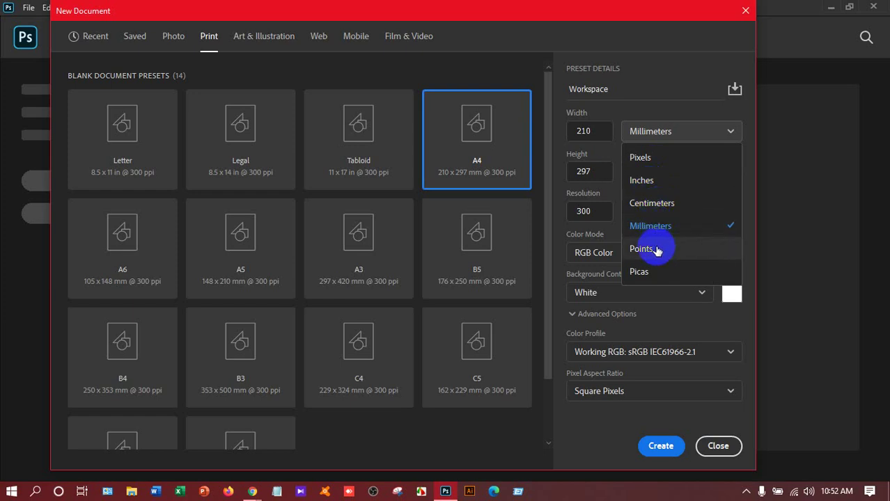
click(654, 161)
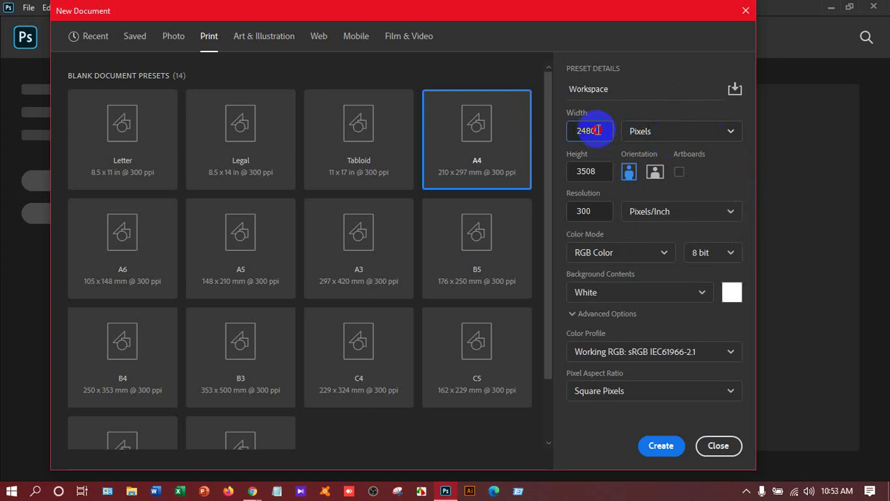
drag(596, 130, 565, 134)
key(BackSpace)
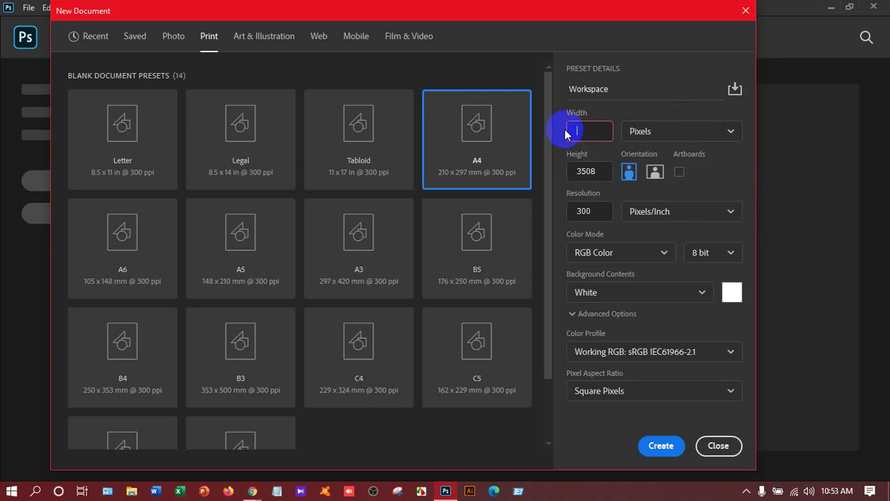
text(1000)
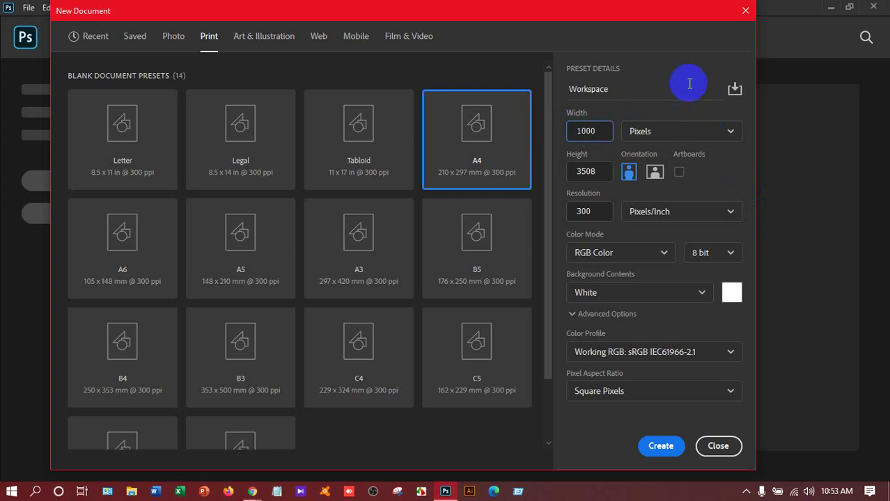
double_click(596, 170)
text(1)
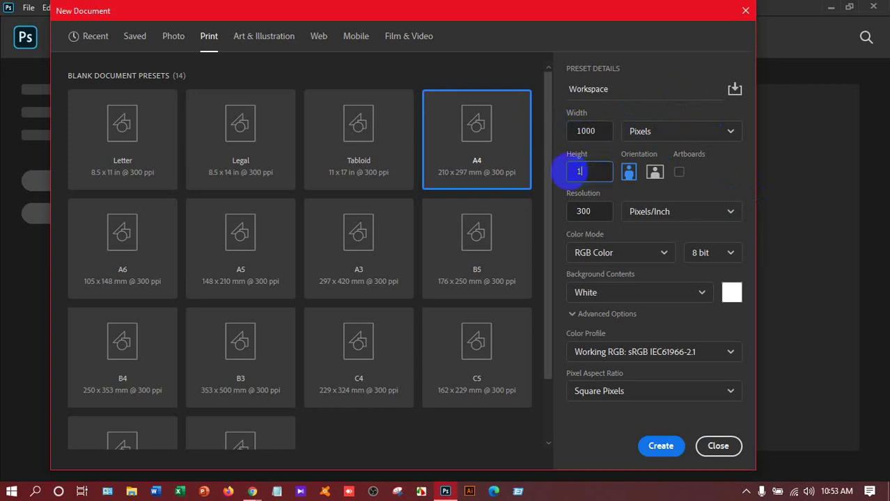
text(000)
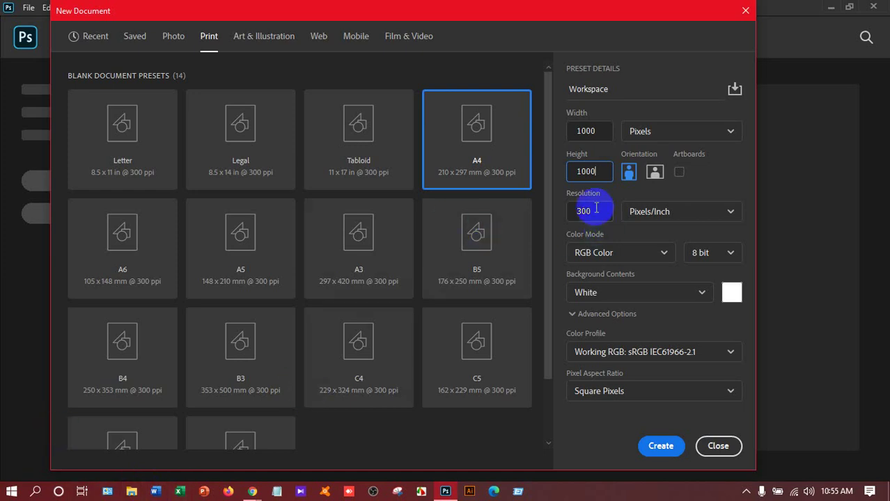
Step: Set the document's resolution to 72 with Pixels/Inch as the unit
drag(596, 208, 559, 208)
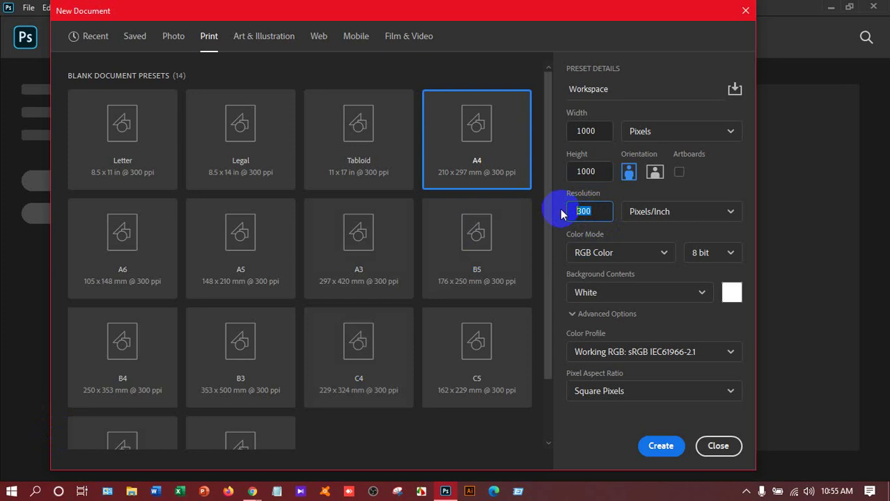
text(72)
key(BackSpace)
key(BackSpace)
text(300)
drag(588, 210, 545, 214)
text(72)
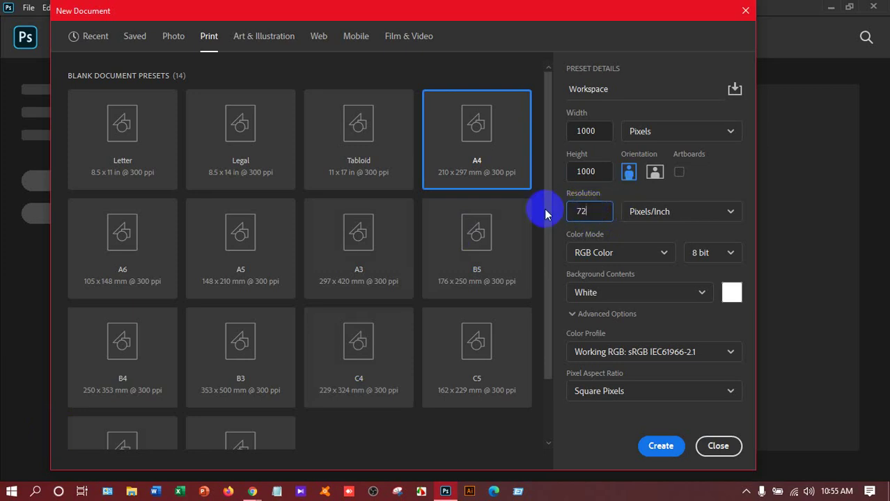
click(698, 221)
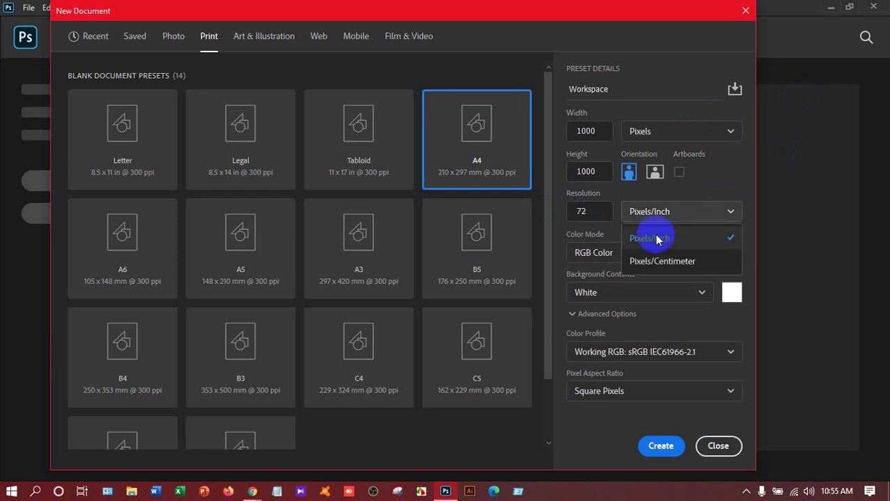
click(634, 239)
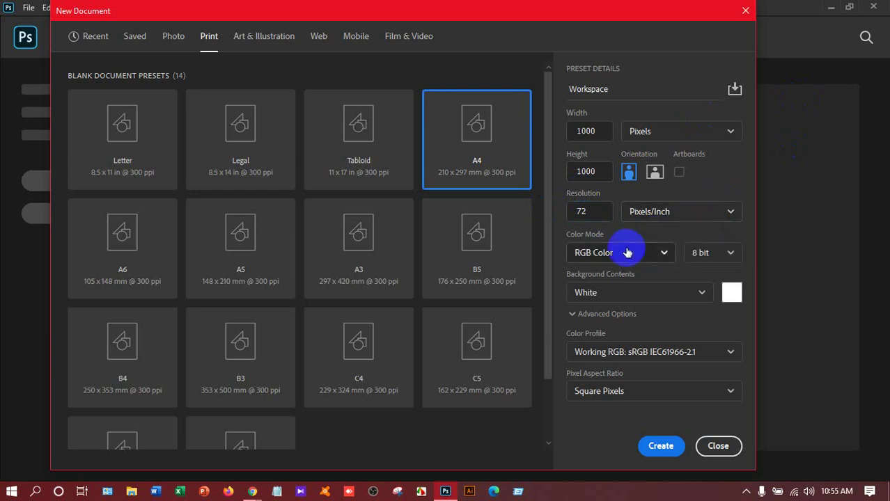
Step: Keep RGB Color as the color mode and White as the background contents, and create the Workspace document
click(665, 251)
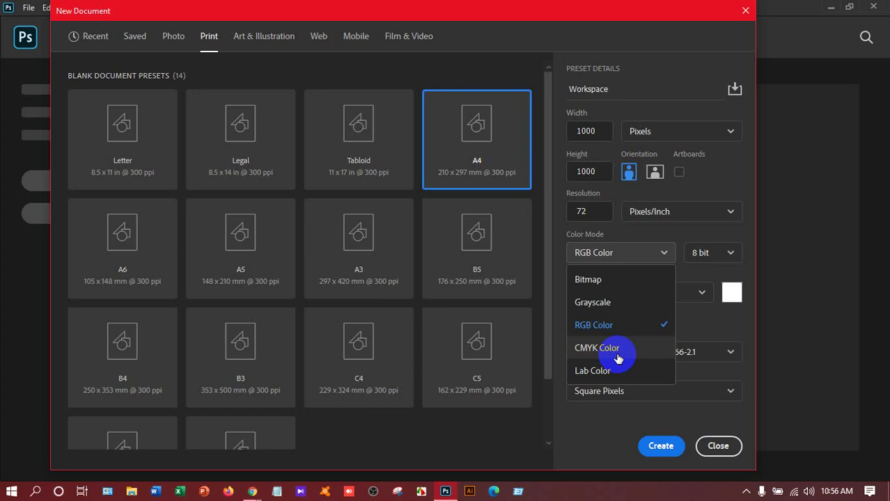
click(611, 327)
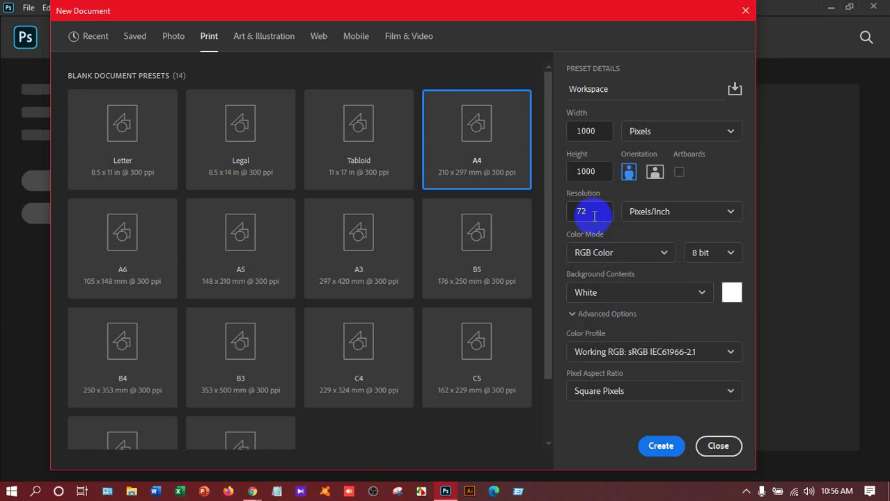
click(639, 292)
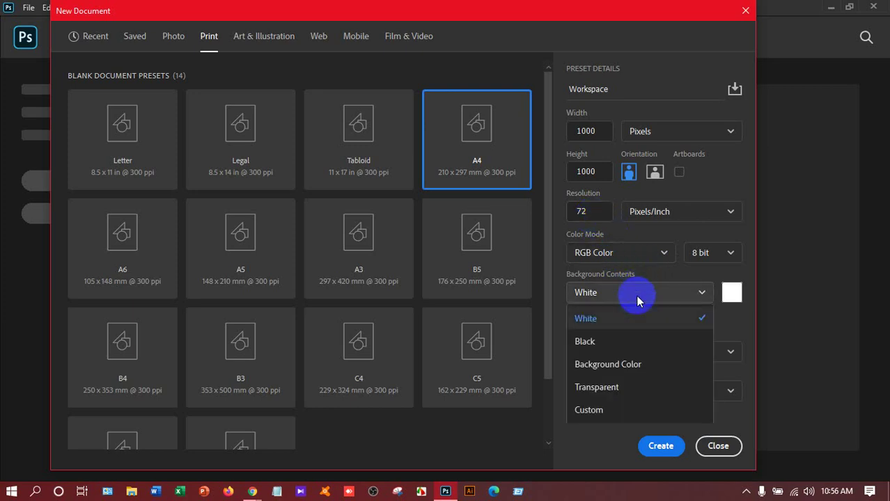
click(619, 326)
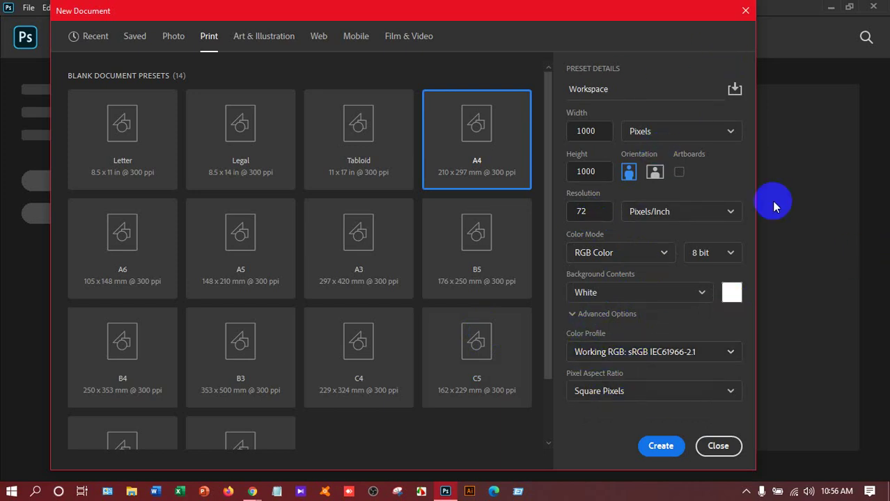
click(667, 445)
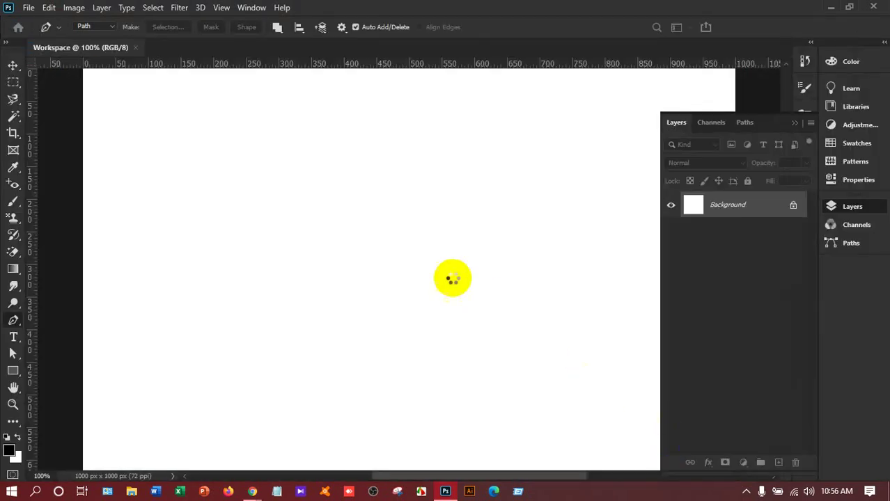
scroll(278, 174, left, 5)
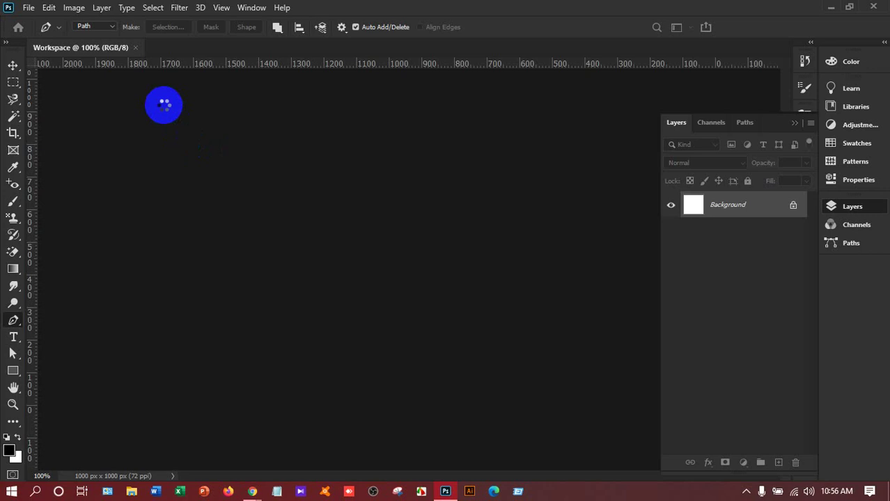
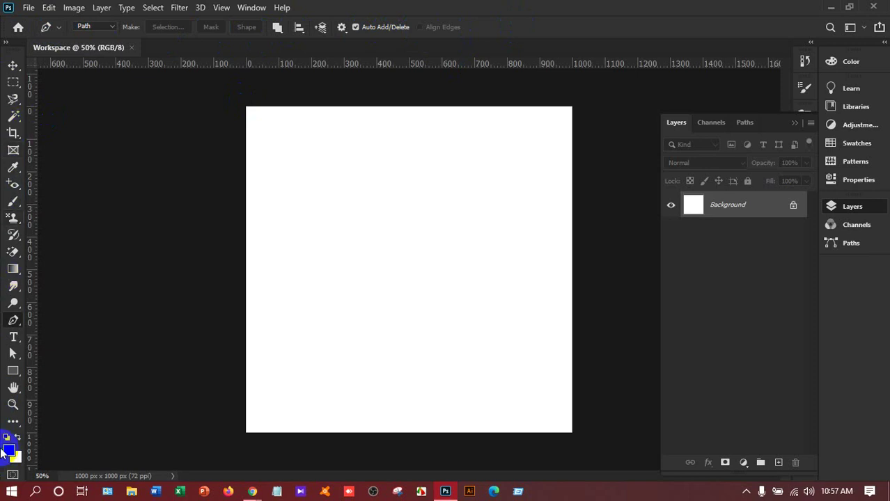
Step: Restore the default black foreground and white background colors and collapse the expanded Layers panel
click(5, 439)
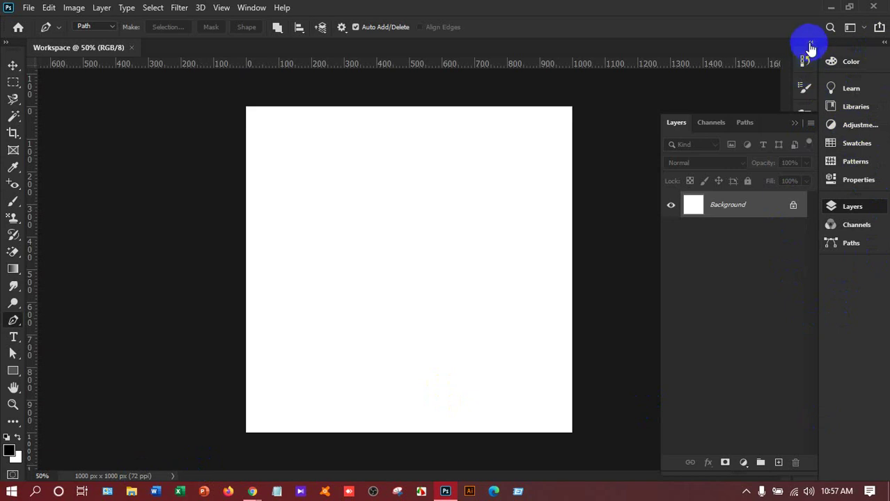
click(801, 115)
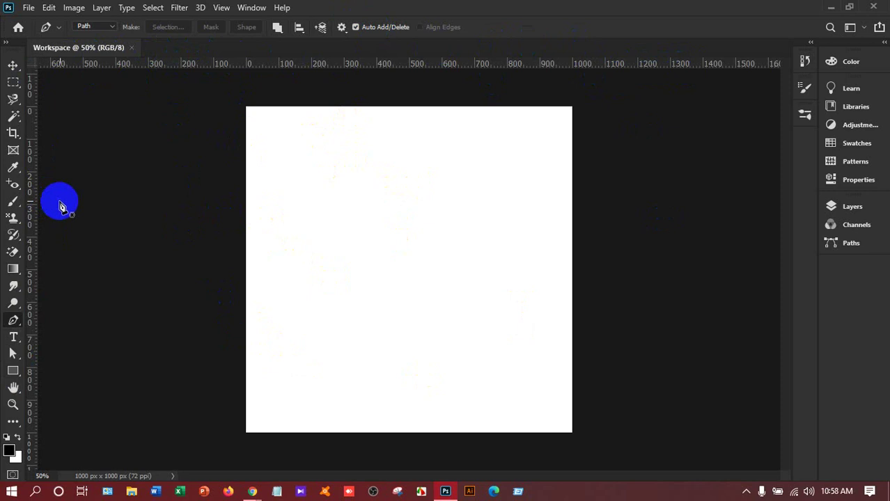
Step: Hide the rulers around the canvas and show them again
key(ctrl+r)
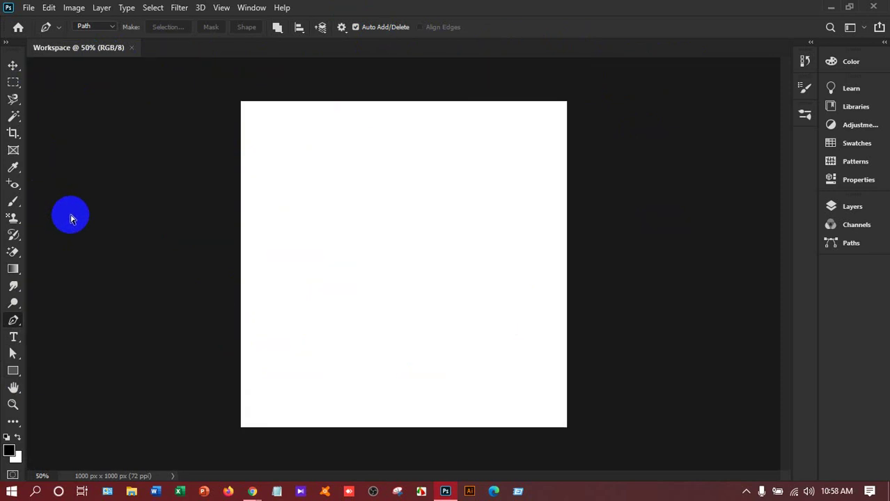
key(ctrl+r)
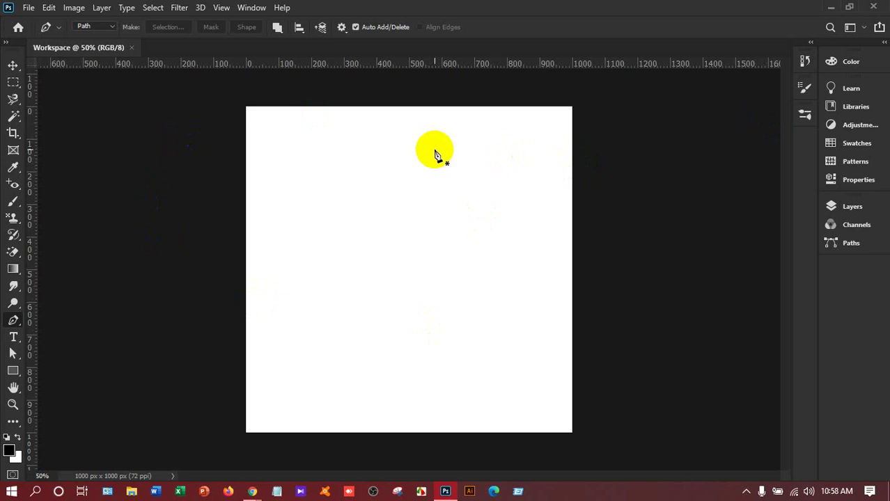
Step: Activate tools in turn from Rectangular Marquee and Frame through Eraser, Gradient, Dodge and Type to examine how their options differ
click(20, 87)
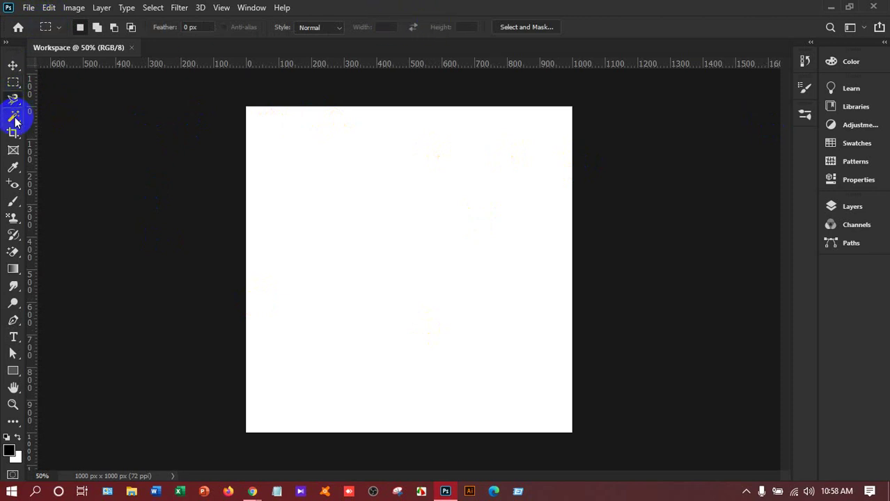
click(13, 149)
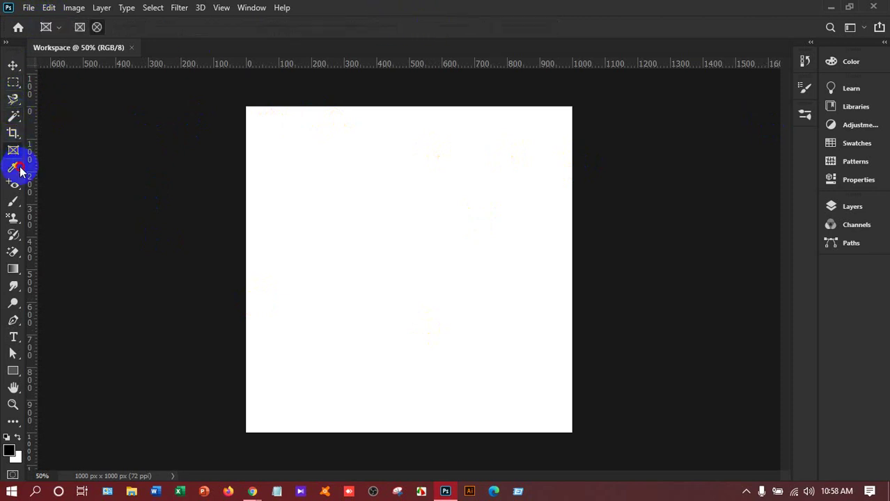
click(16, 168)
click(14, 185)
click(11, 227)
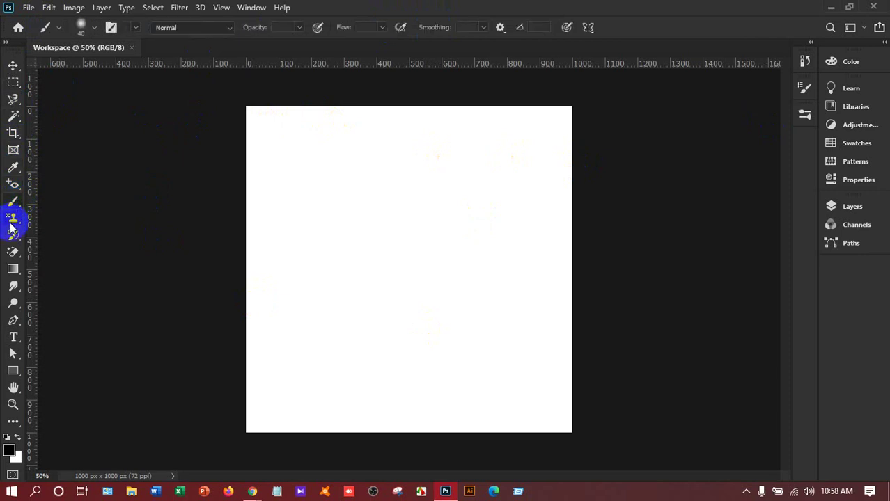
click(13, 252)
click(12, 270)
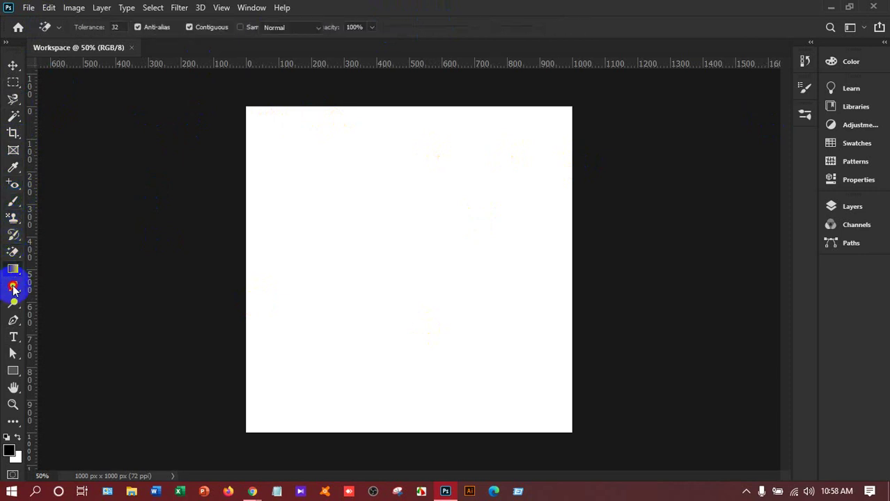
click(13, 287)
click(12, 286)
click(13, 304)
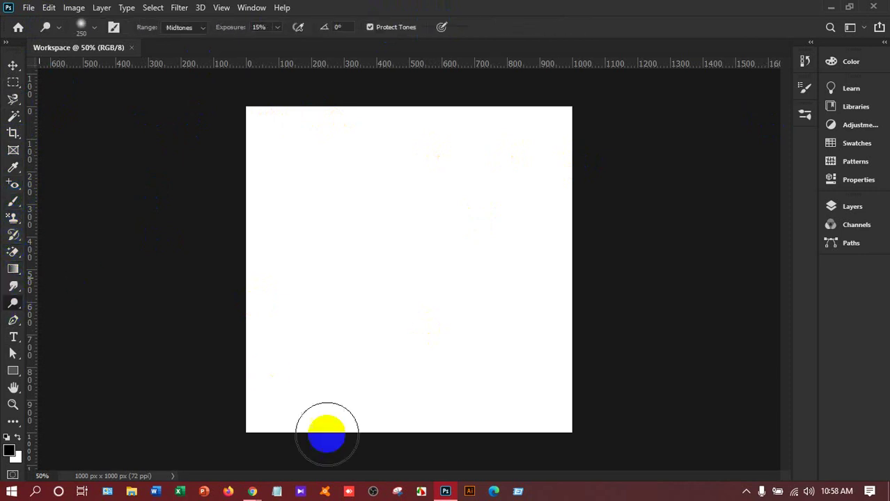
click(13, 337)
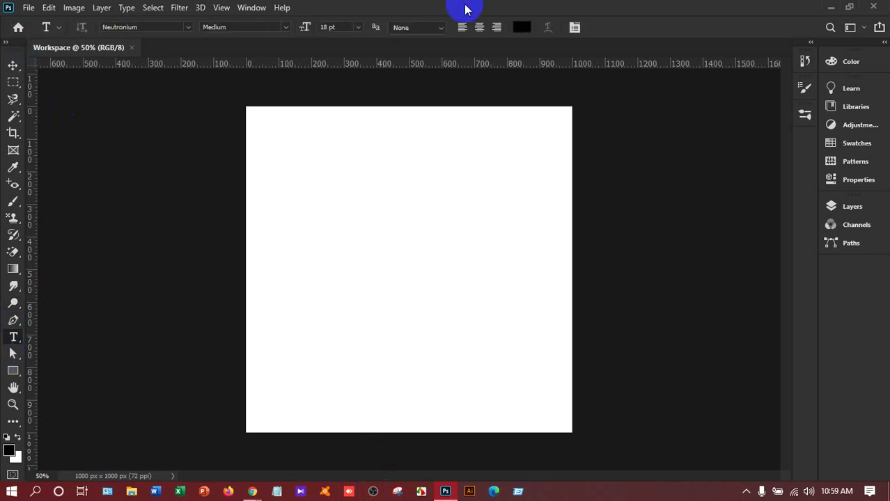
Step: Examine the options of the Move, Rectangular Marquee, Magnetic Lasso and Magic Wand tools one after another
click(13, 65)
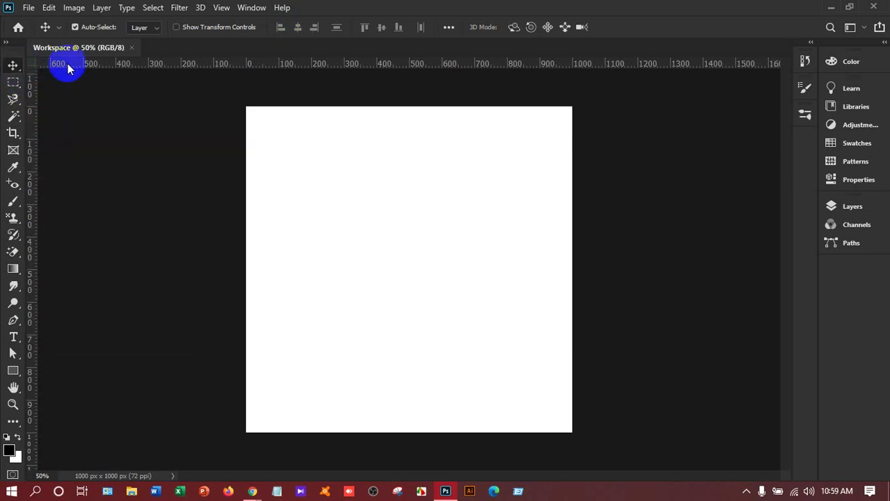
click(13, 83)
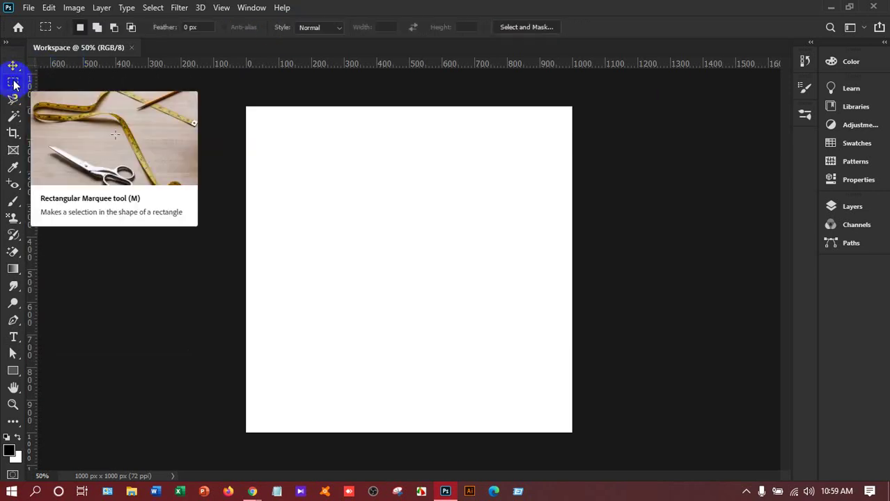
click(14, 98)
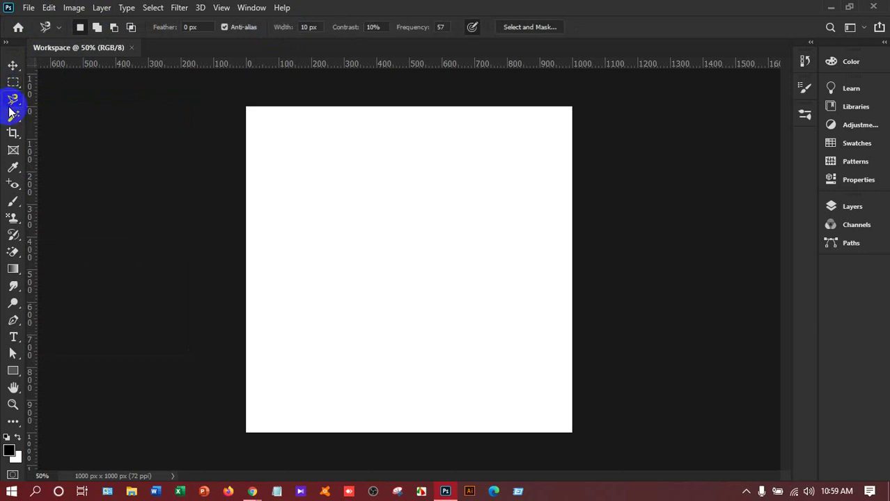
click(15, 116)
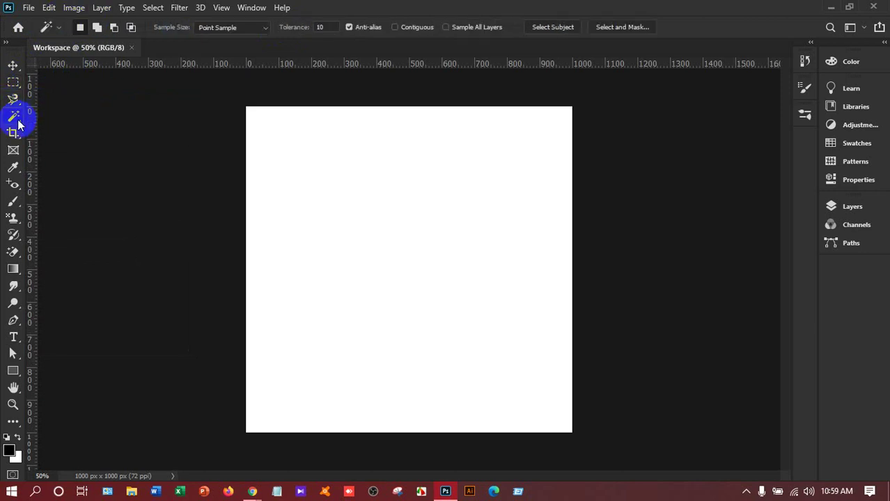